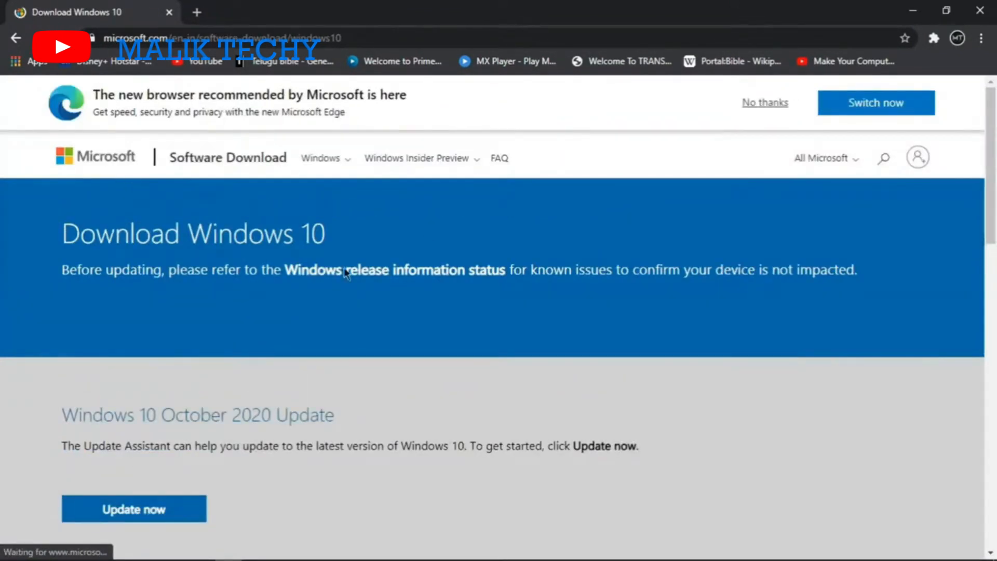
- Dismiss the Edge browser recommendation and start downloading the tool for creating Windows 10 installation media
click(746, 103)
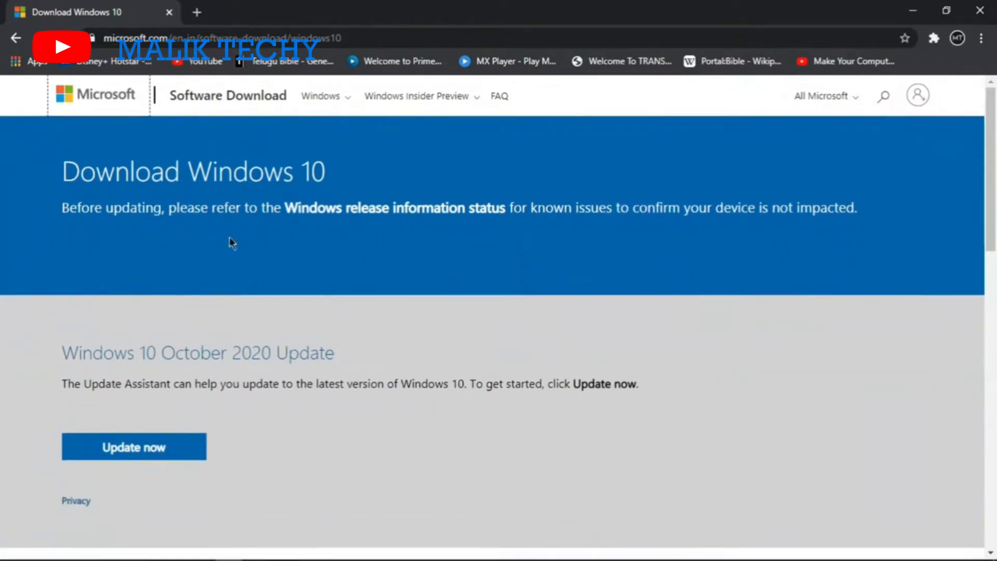
scroll(207, 347, down, 3)
scroll(207, 347, down, 2)
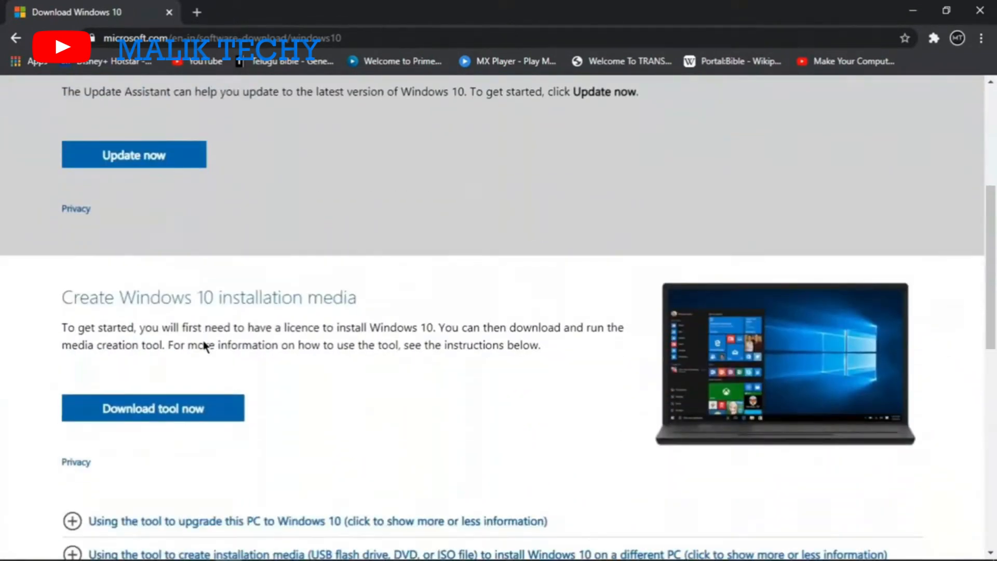
scroll(178, 285, down, 3)
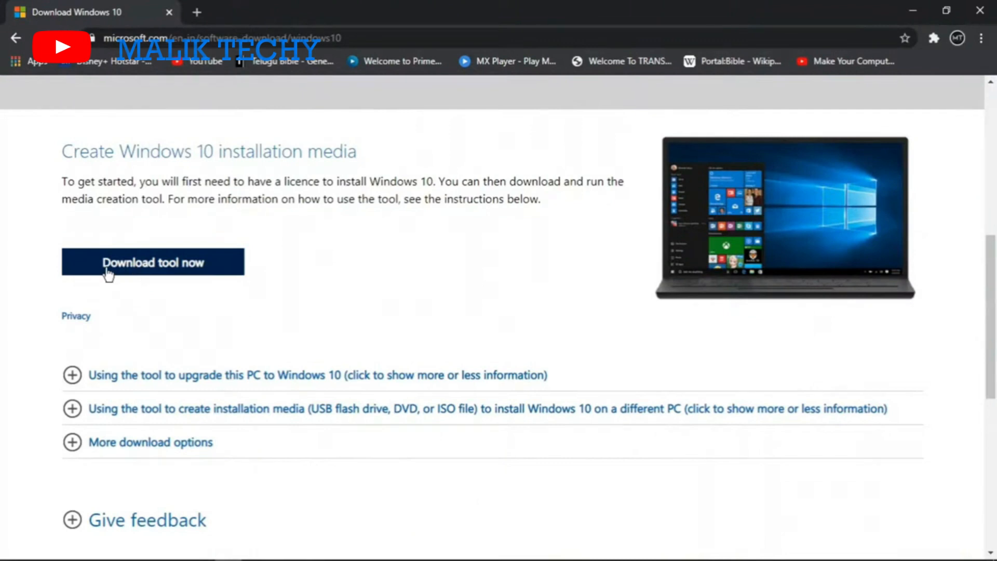
click(133, 275)
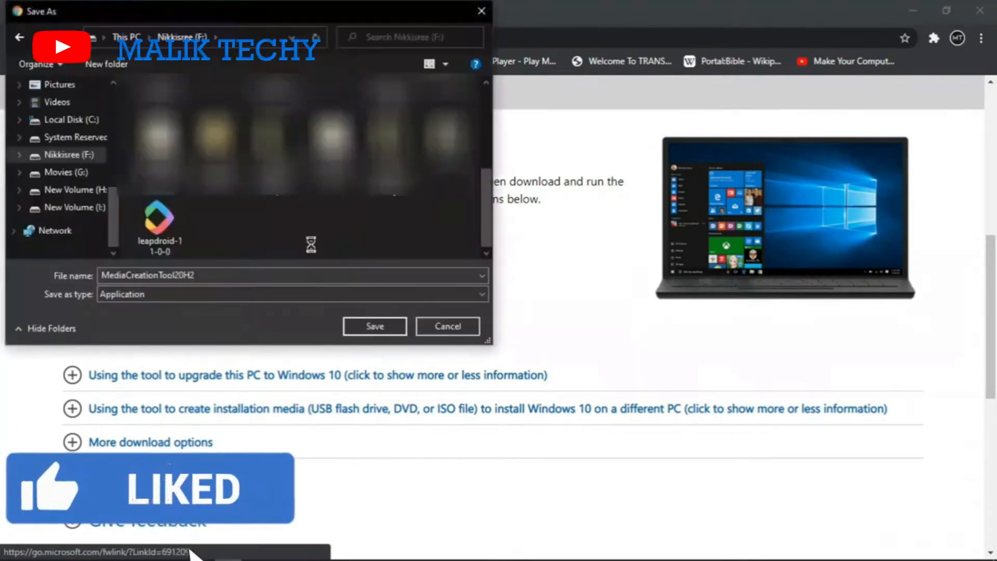
- Create a folder named "windows 10" on drive F: and save MediaCreationTool20H2 in it
right_click(283, 227)
mouse_move(352, 366)
click(448, 367)
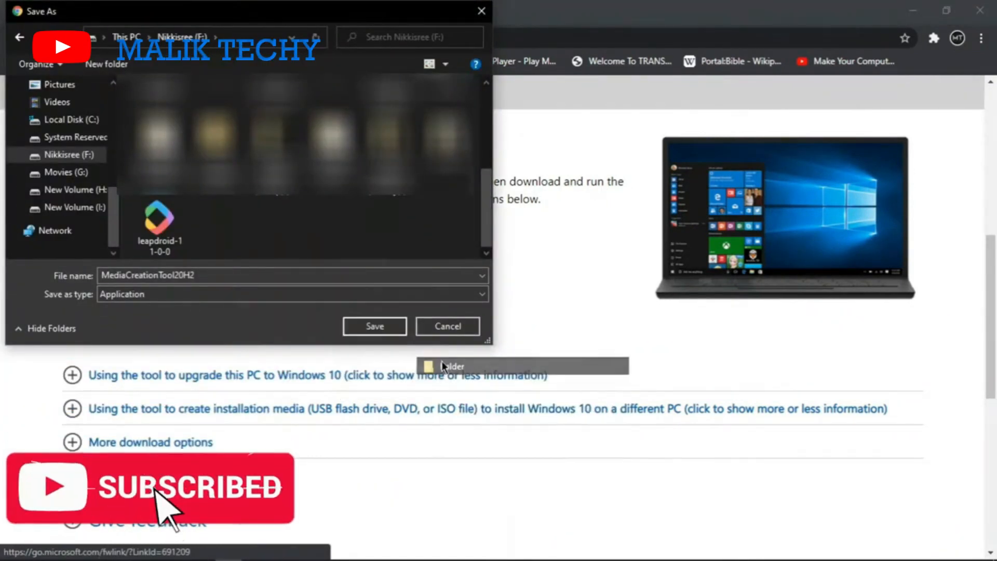
text(wi)
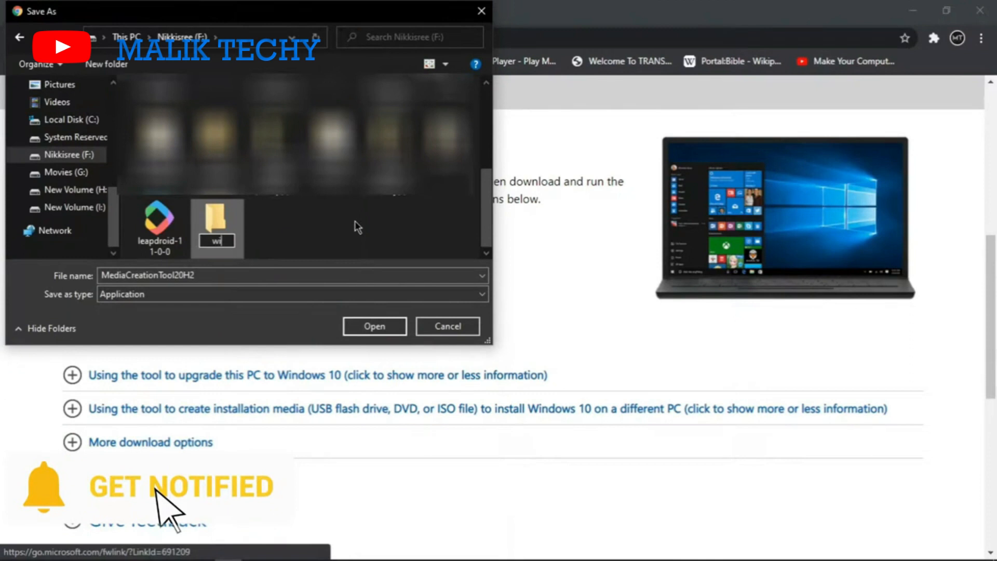
text(ndows 10)
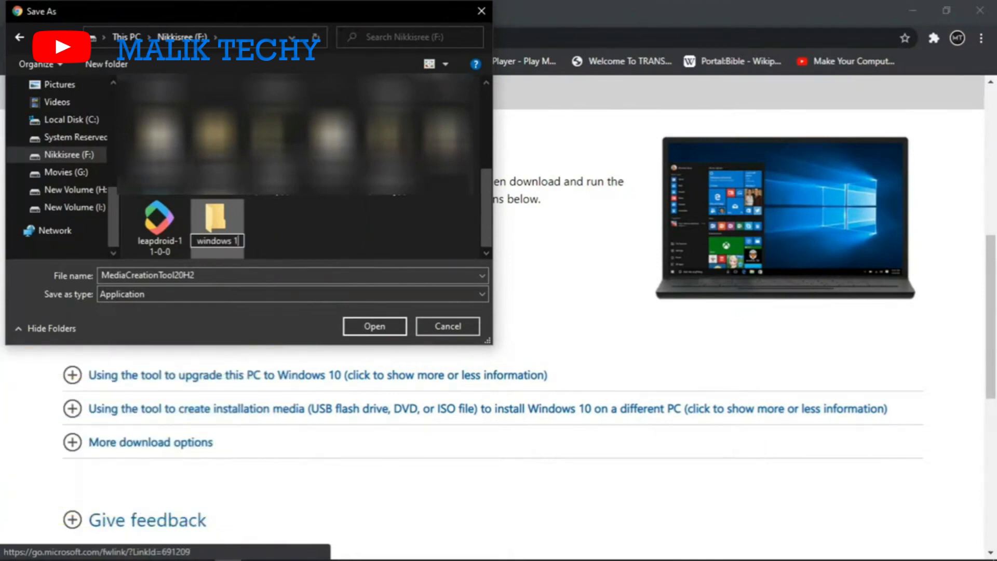
key(Return)
click(358, 327)
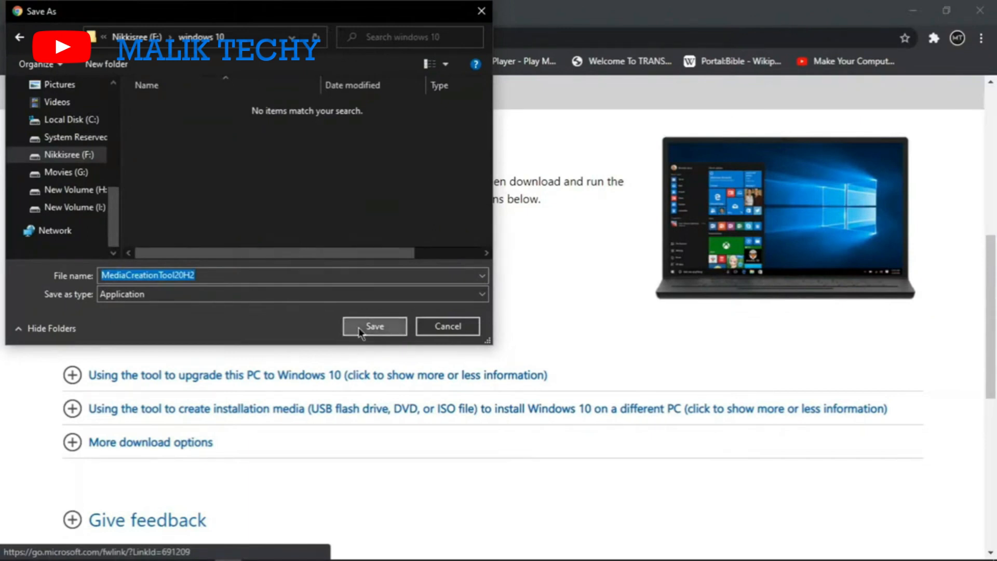
click(361, 325)
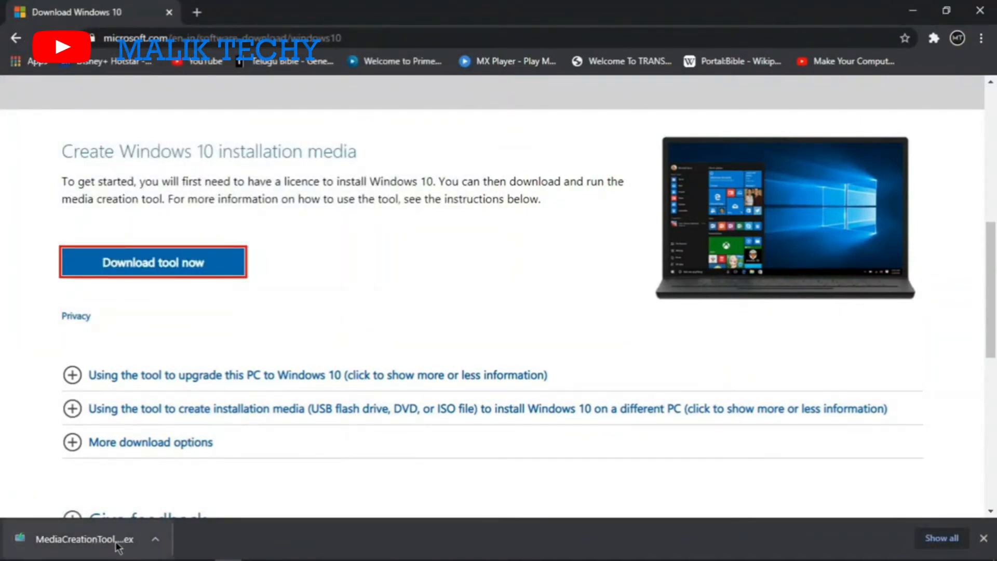
- Search the web for "rufus download" in a new browser tab and open the official Rufus website
click(200, 12)
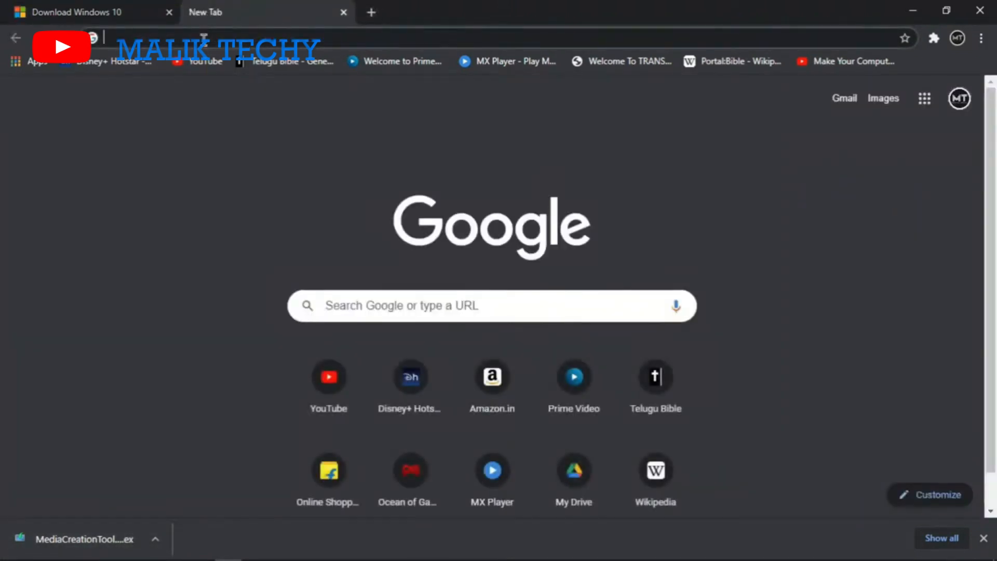
text(rufus)
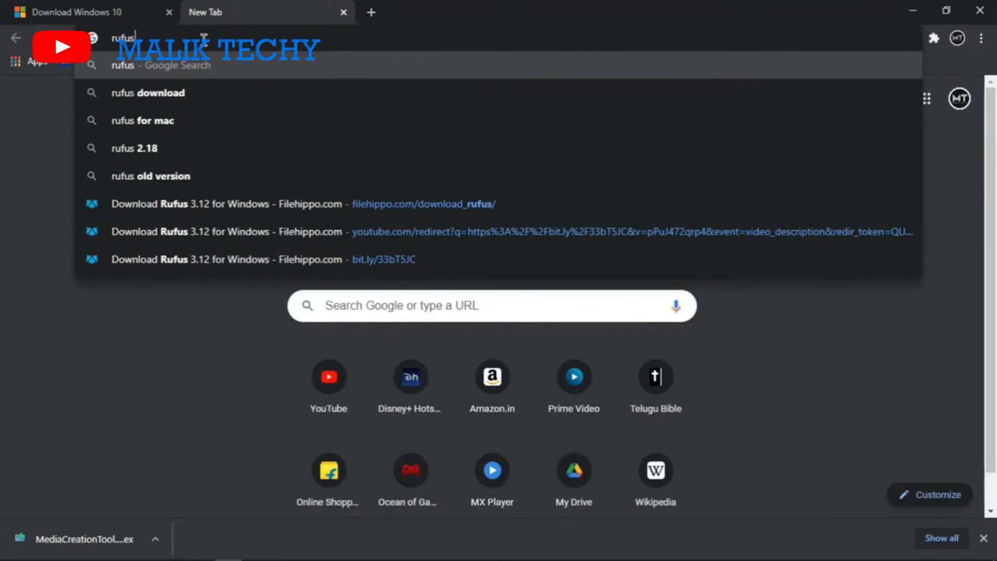
text( d)
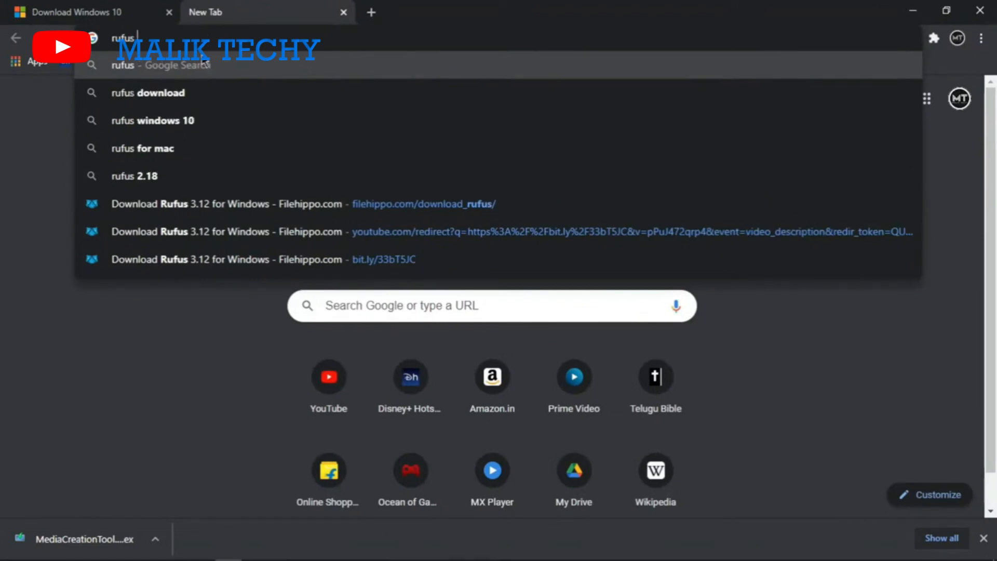
click(192, 70)
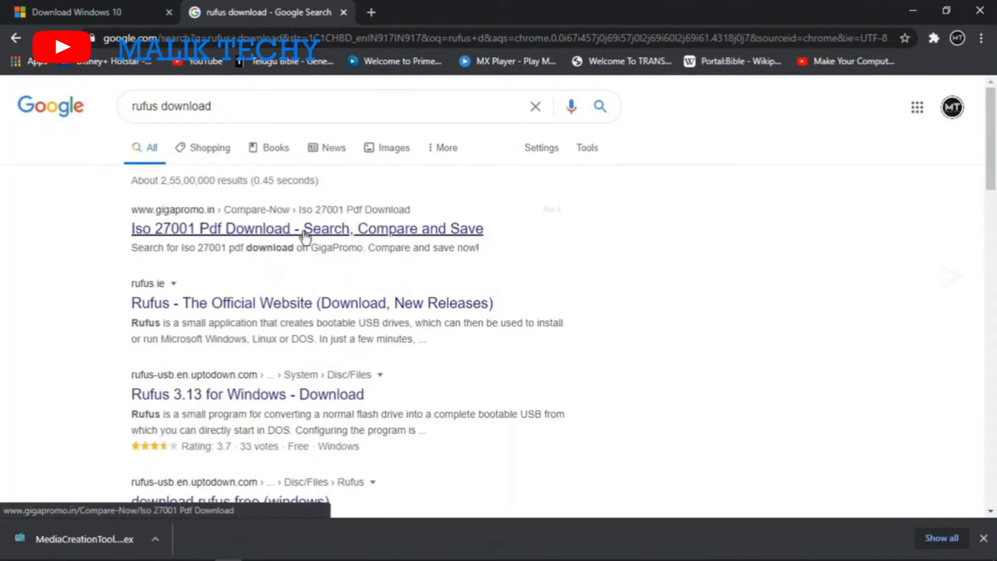
click(197, 308)
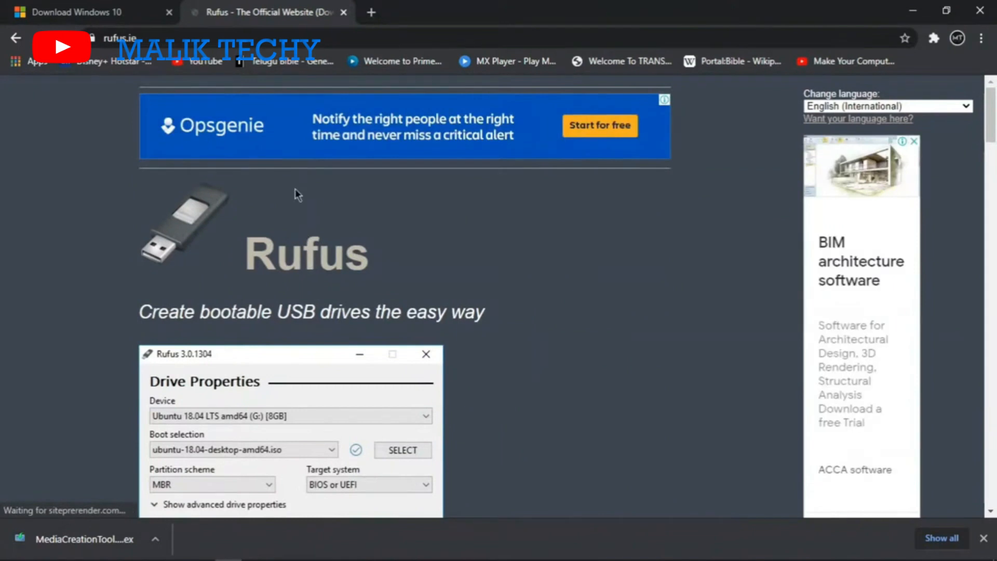
- Download Rufus 3.13 and save it in the "windows 10" folder
scroll(515, 215, down, 8)
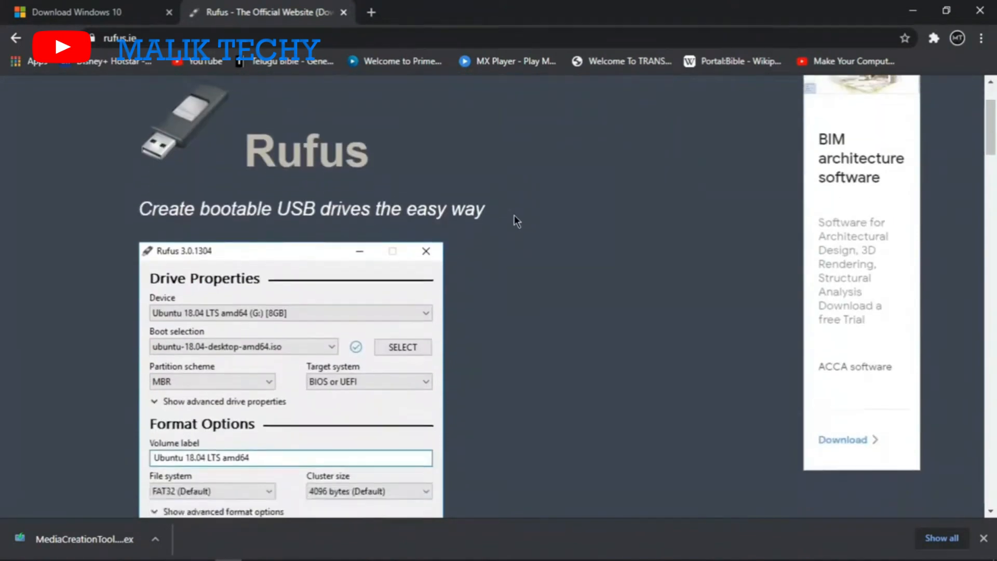
scroll(514, 215, down, 6)
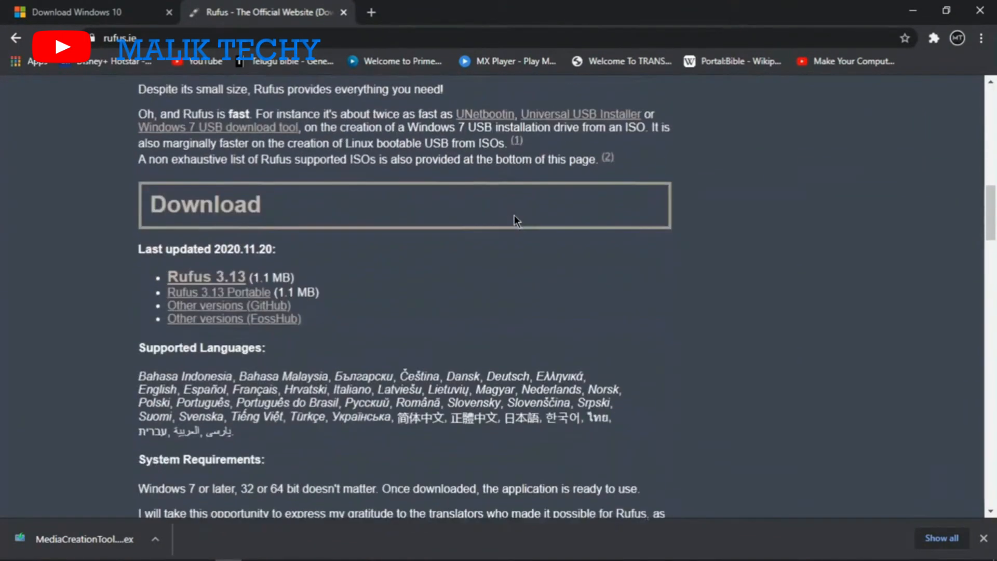
click(214, 277)
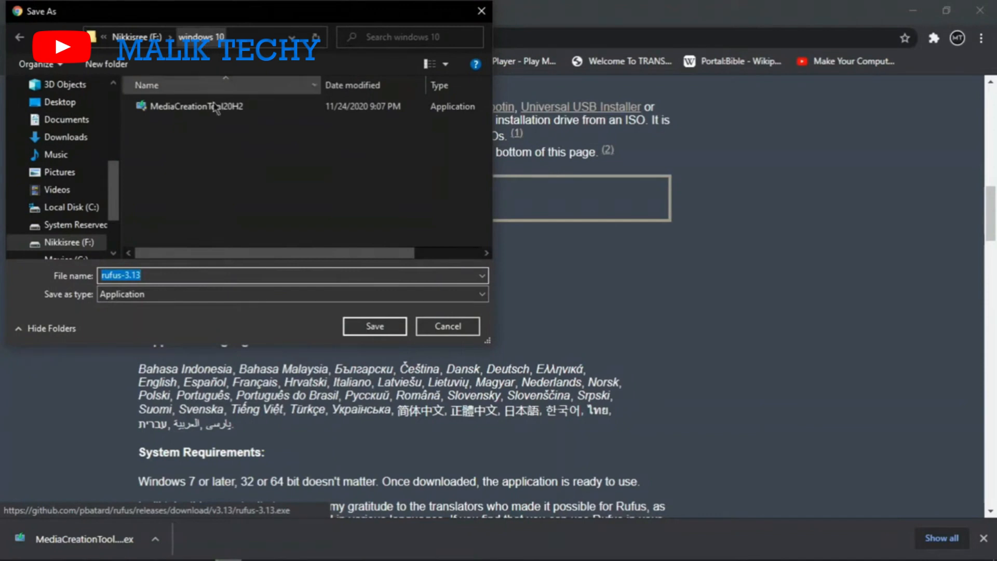
click(371, 329)
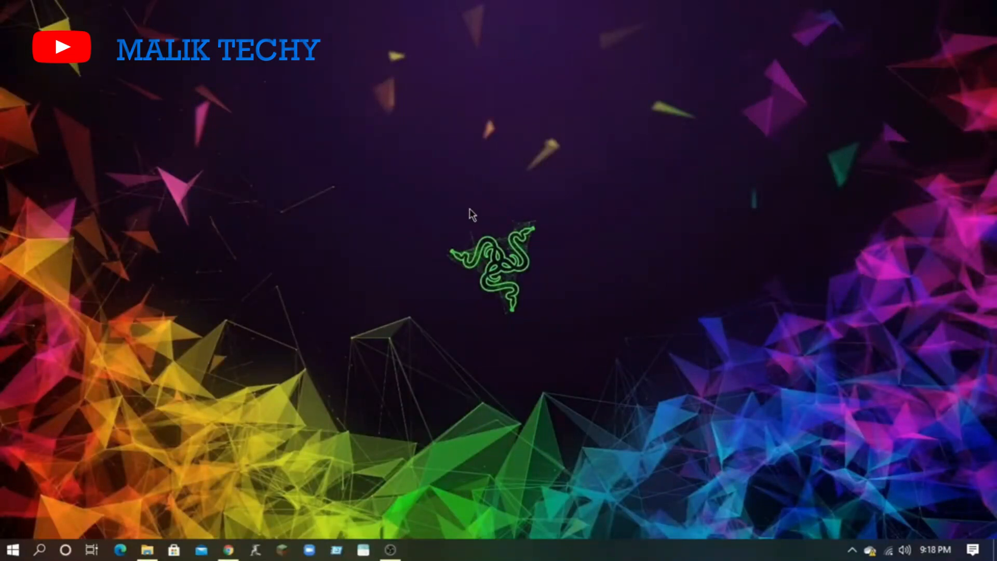
- Switch to File Explorer, open the "windows 10" folder on drive F: and run MediaCreationTool20H2
click(148, 550)
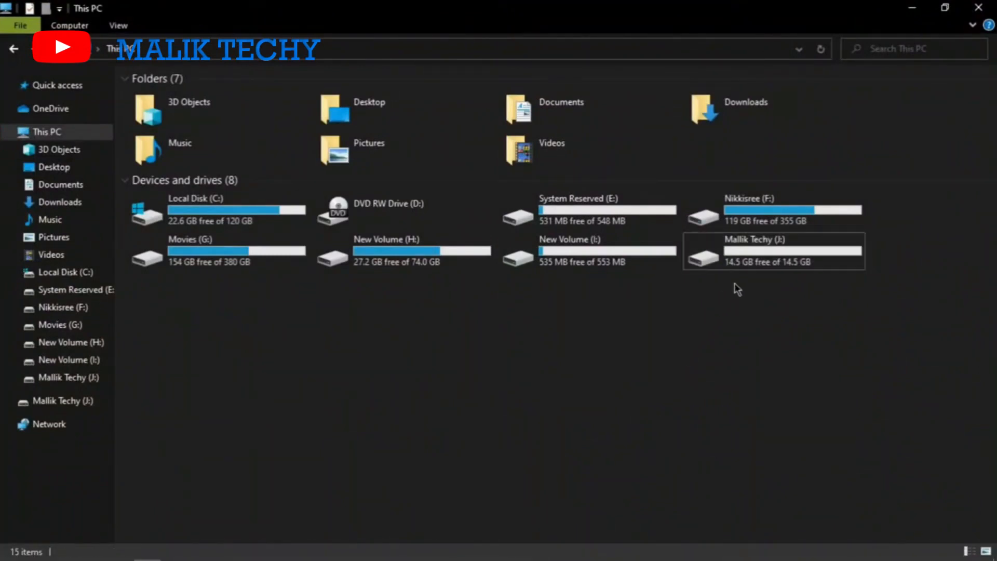
mouse_move(770, 248)
click(79, 307)
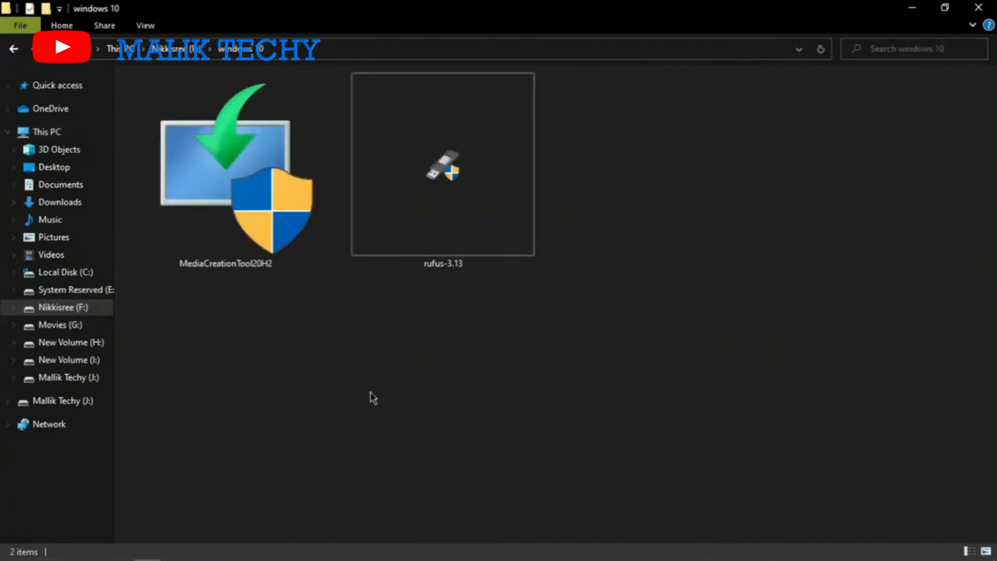
drag(569, 299, 234, 169)
click(352, 415)
double_click(275, 188)
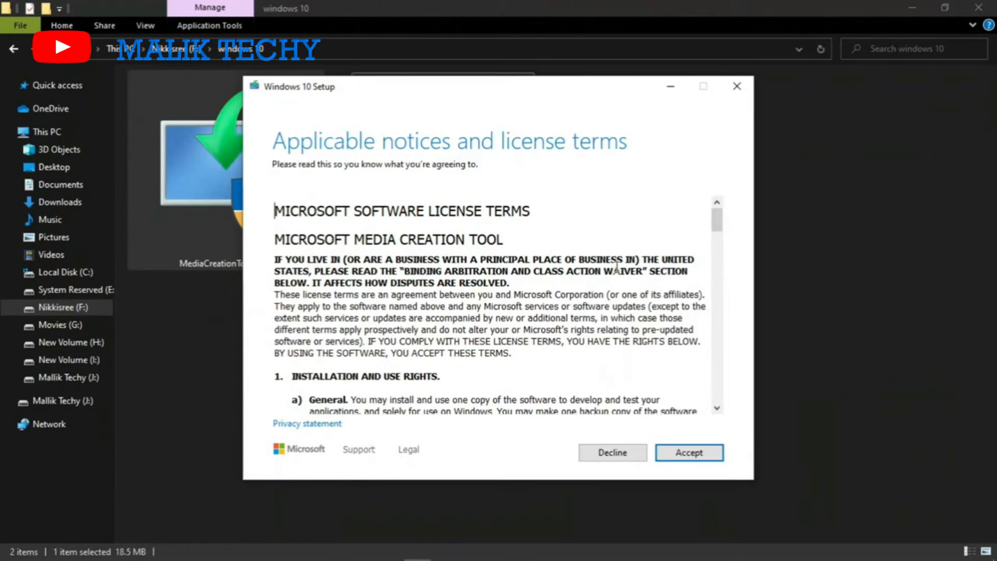
- Accept the license terms and choose to create installation media for another PC
scroll(616, 267, down, 20)
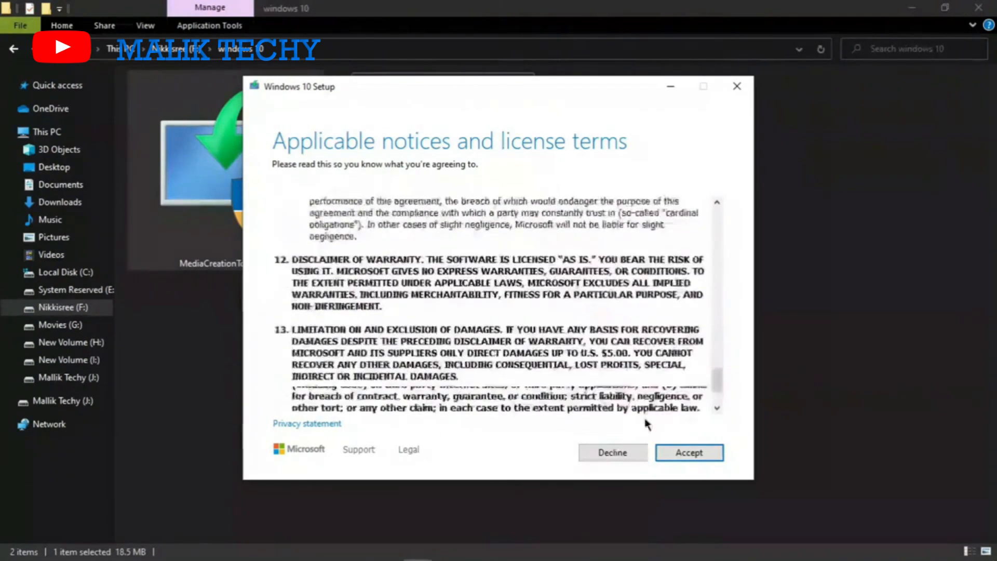
click(688, 454)
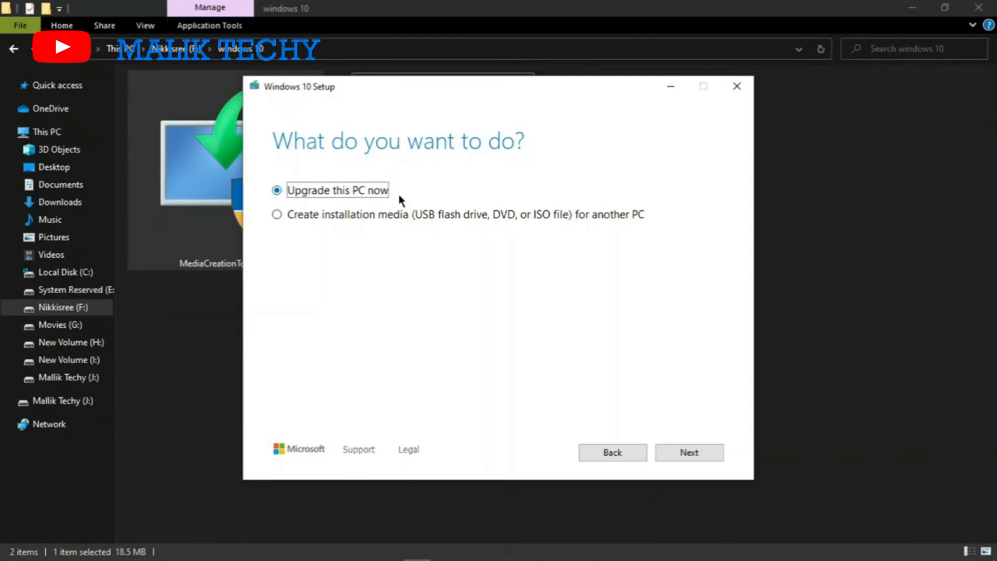
click(278, 215)
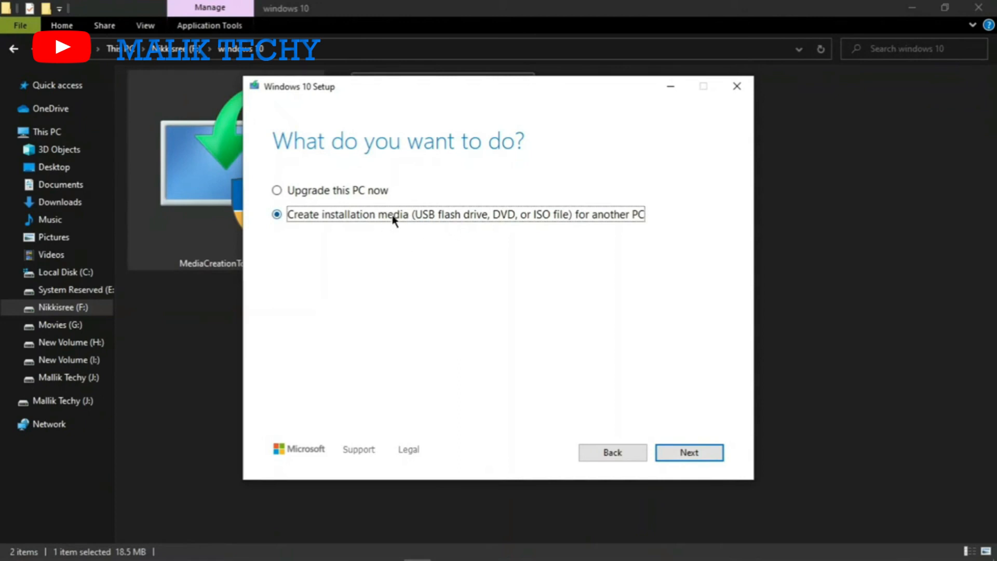
click(698, 454)
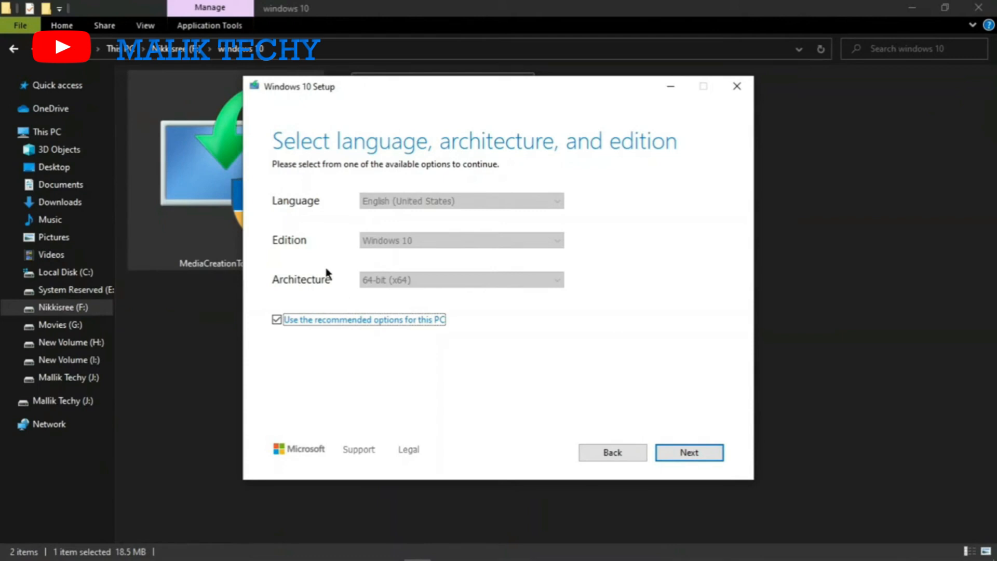
- Turn off the recommended options and continue with English (United States), Windows 10 edition and 64-bit (x64) architecture
click(276, 320)
click(439, 206)
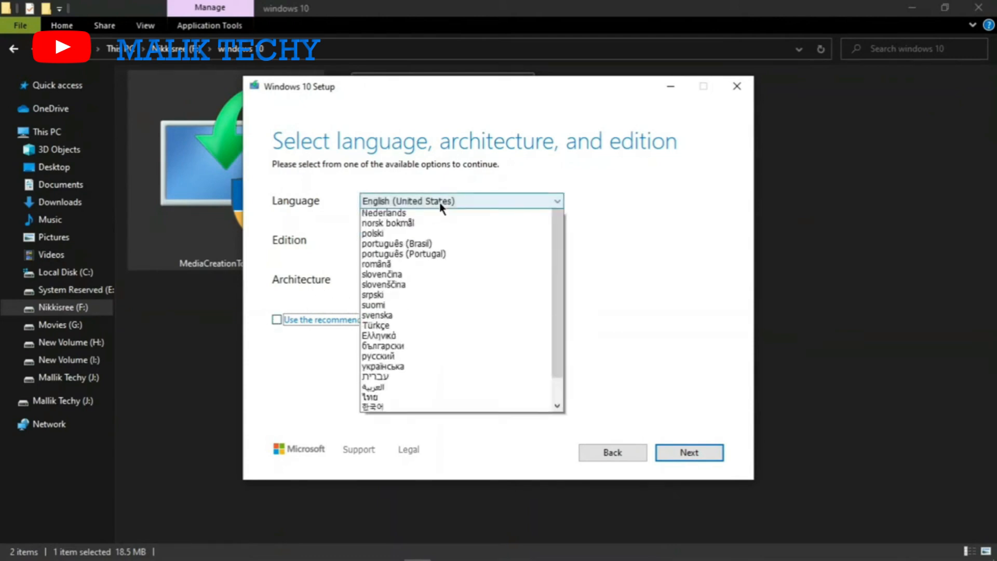
click(438, 214)
click(408, 241)
click(409, 251)
click(379, 283)
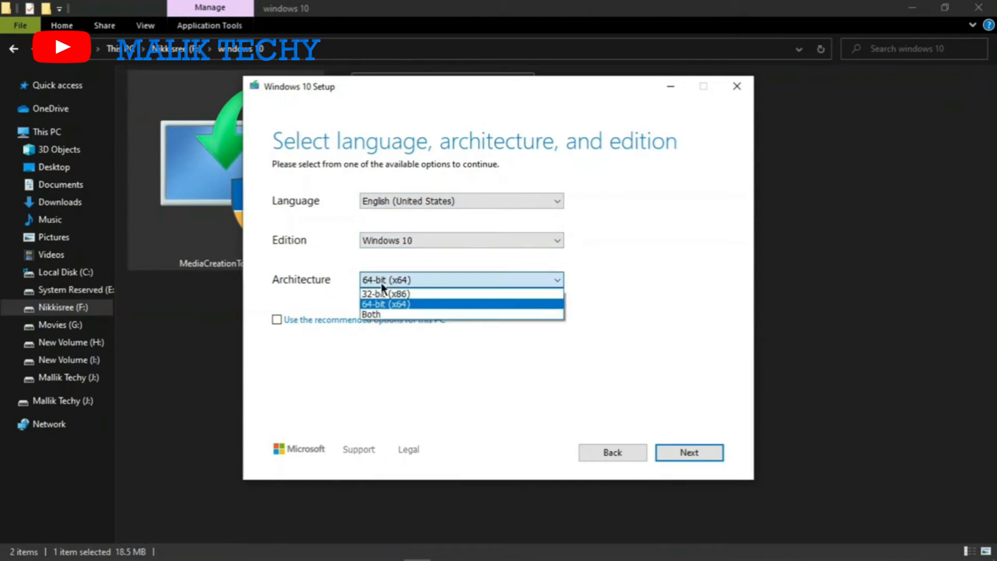
click(419, 306)
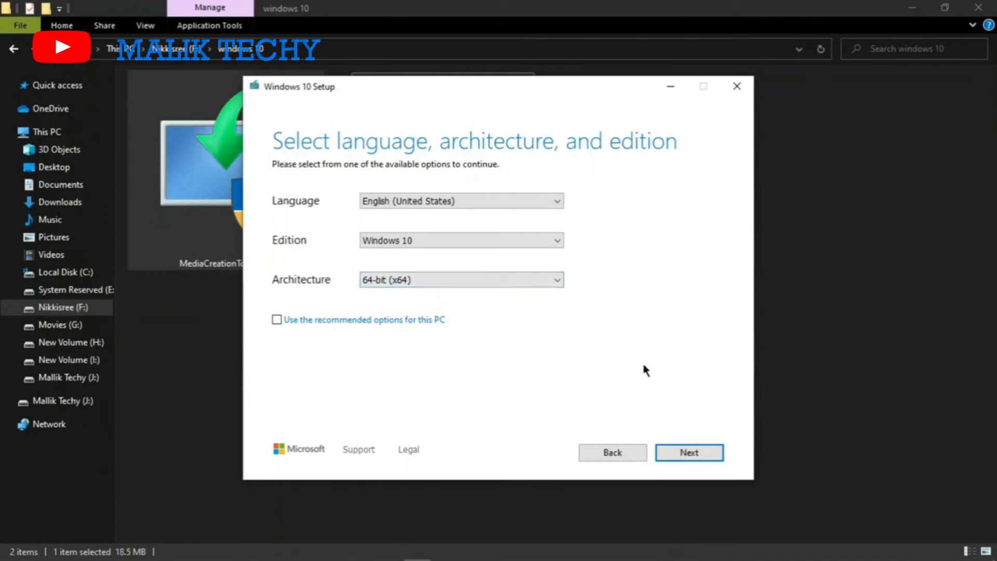
click(689, 453)
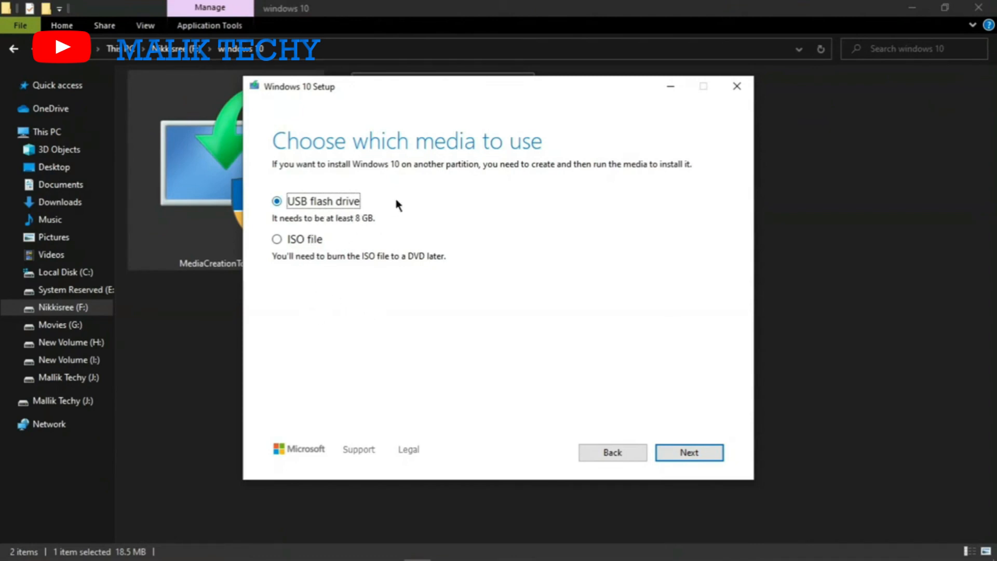
- Choose ISO file as the media, save it as Windows in the "windows 10" folder, and finish the setup
click(307, 241)
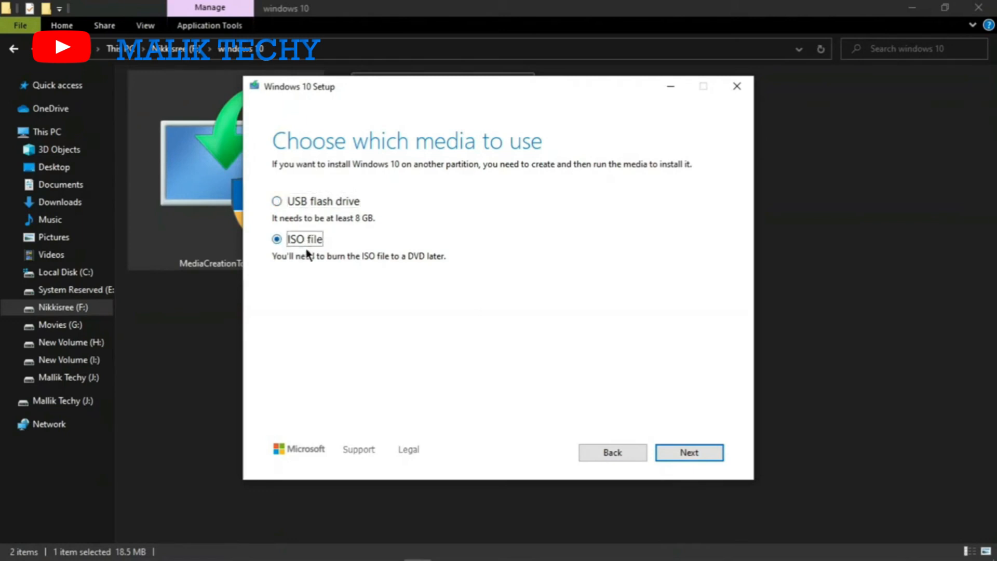
click(689, 452)
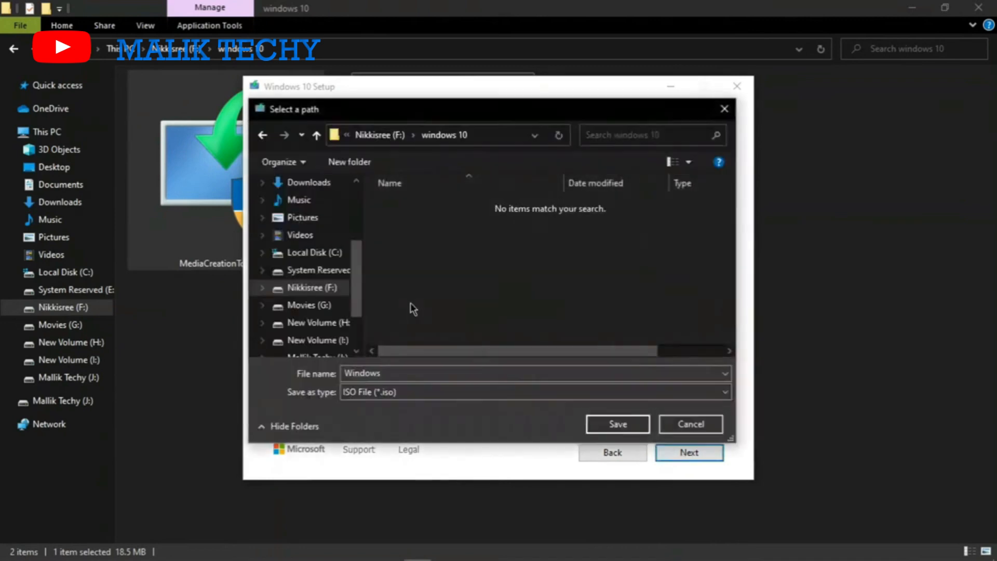
click(618, 424)
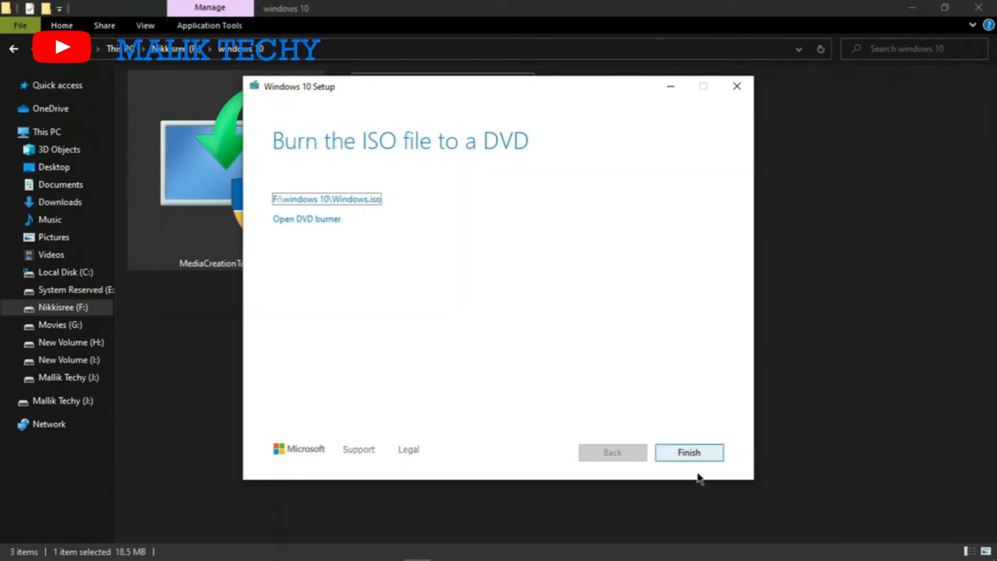
click(701, 457)
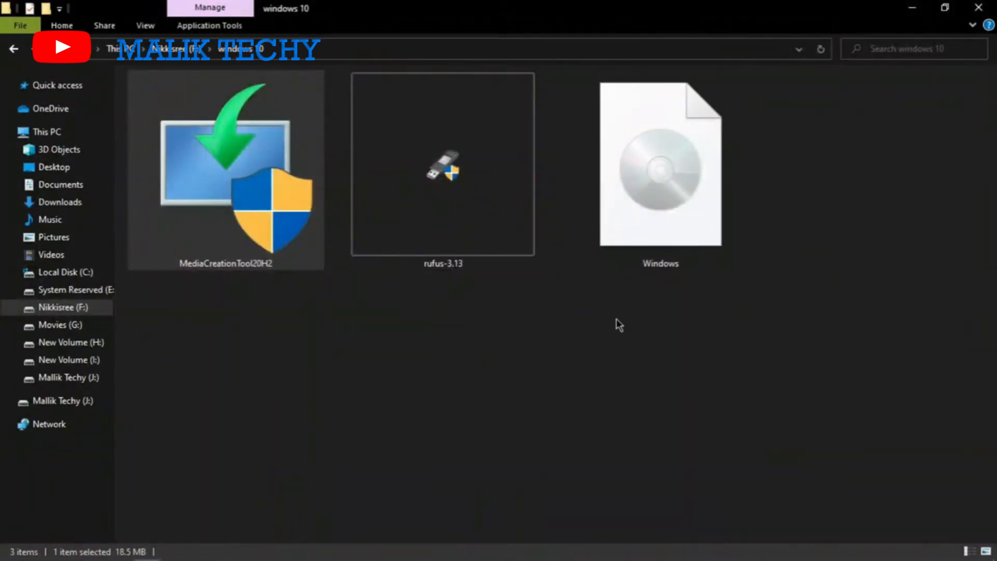
- Check the file details of the Windows disc image in the "windows 10" folder
click(619, 334)
click(667, 148)
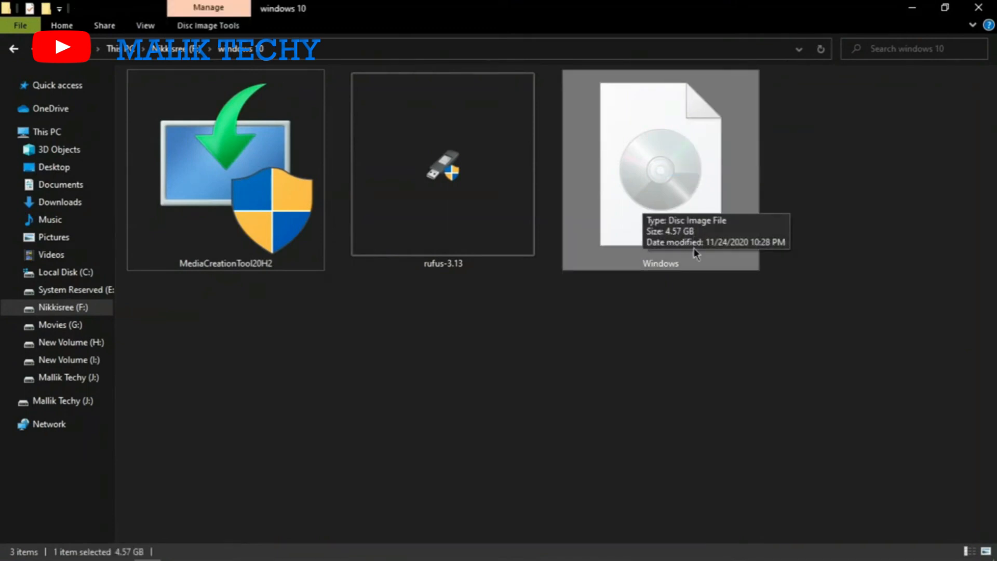
click(667, 310)
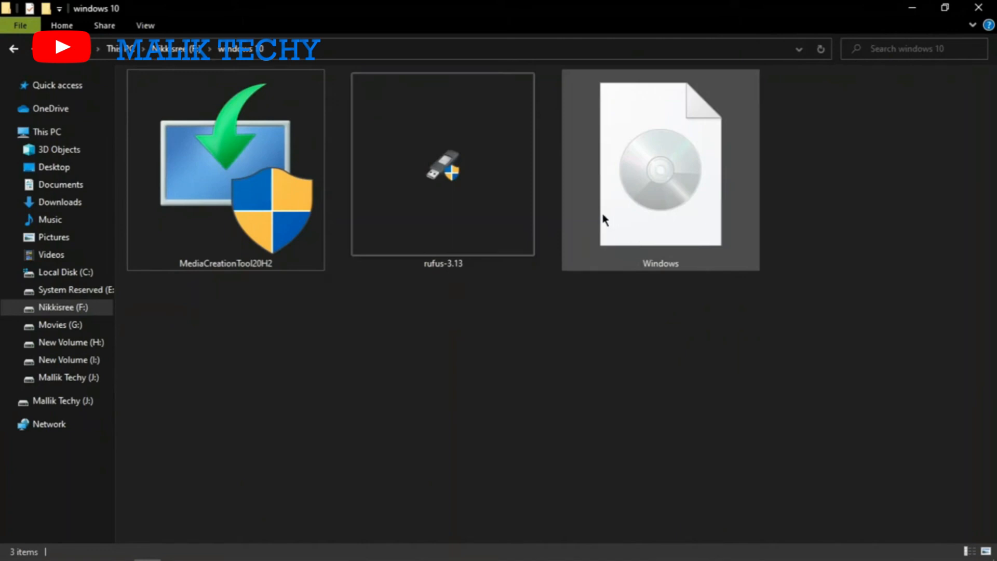
- Launch Rufus 3.13 without online update checks and load the Windows disc image from the "windows 10" folder as the boot selection
double_click(463, 170)
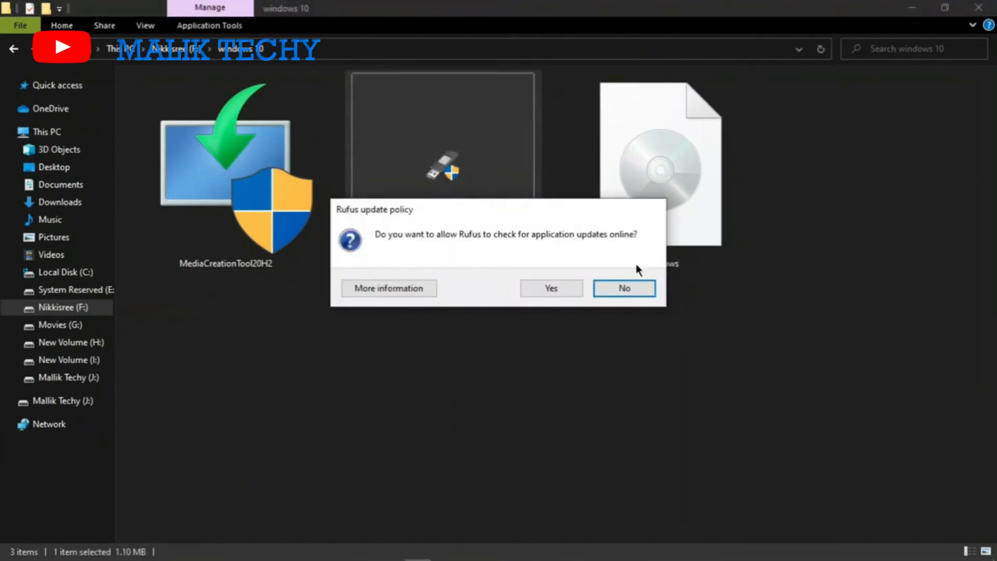
click(624, 289)
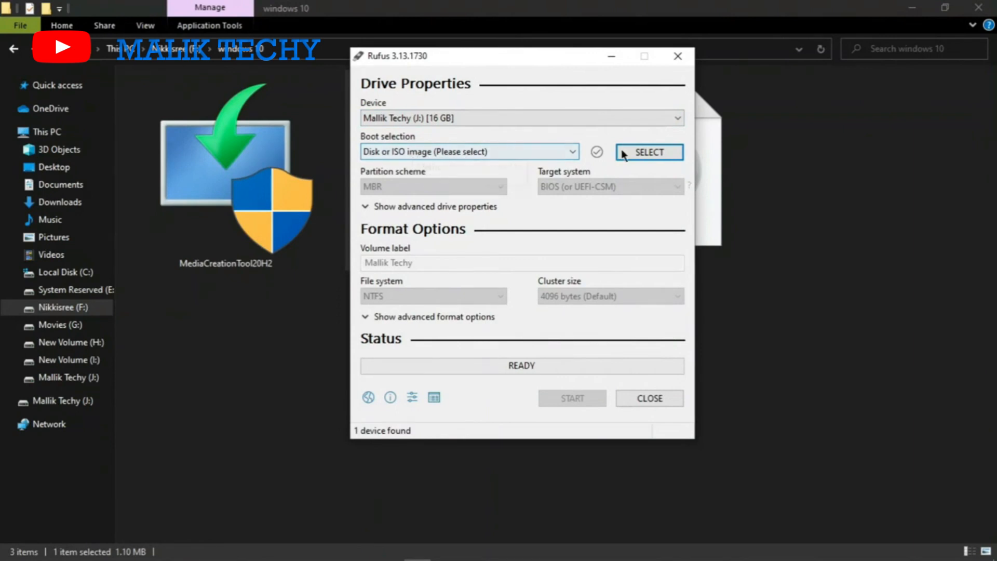
click(653, 155)
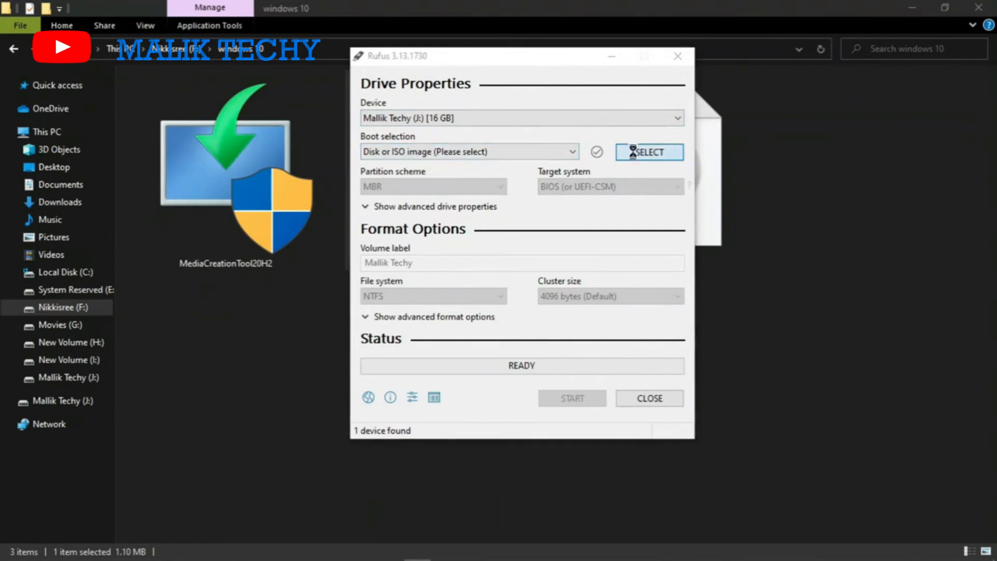
click(536, 174)
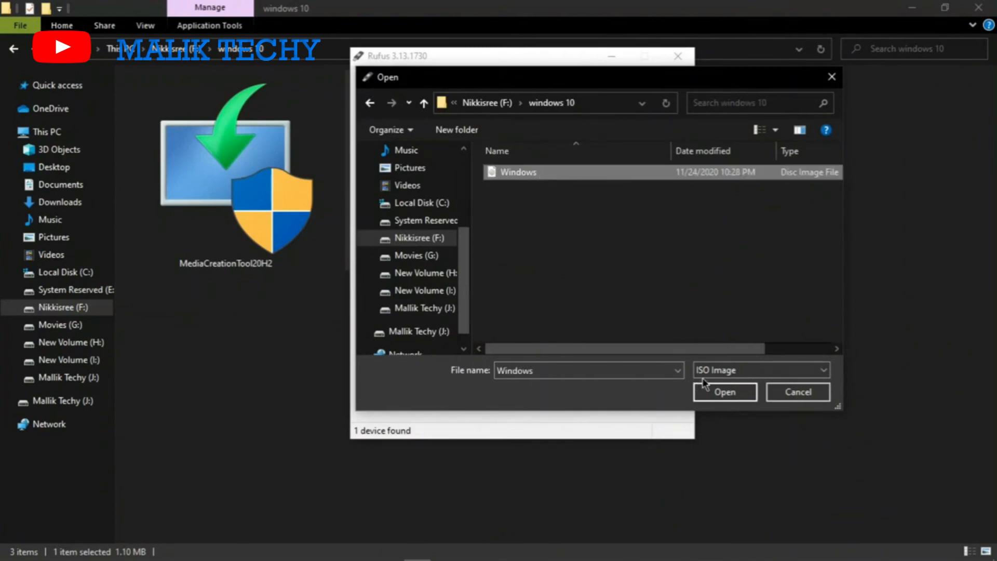
click(725, 392)
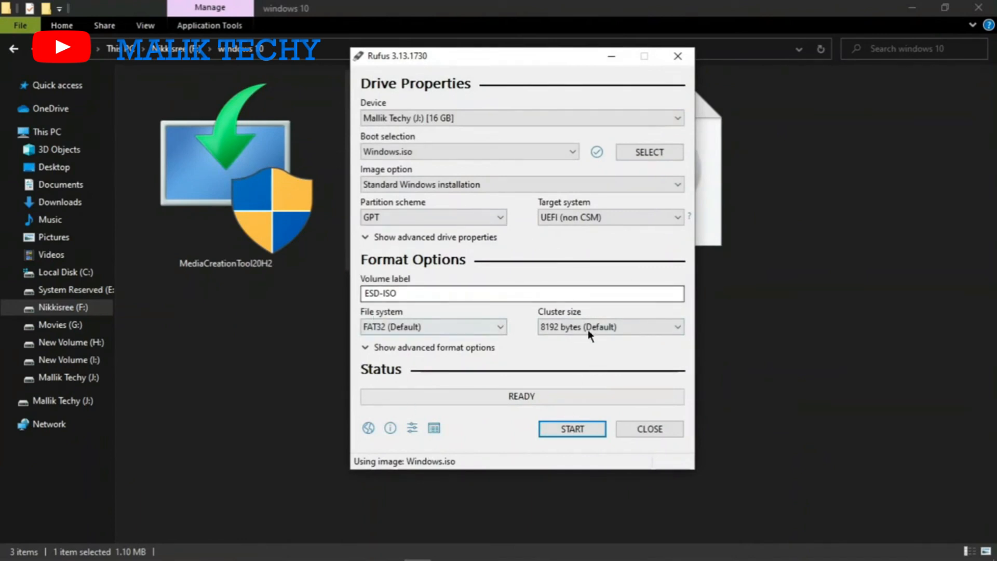
- Keep Standard Windows installation as the image option and GPT as the partition scheme
click(495, 183)
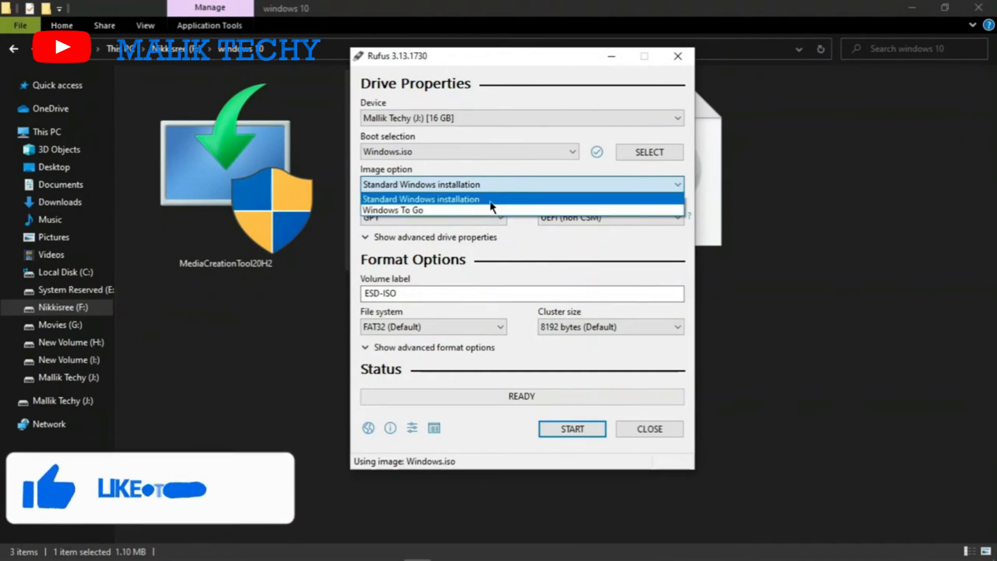
click(492, 201)
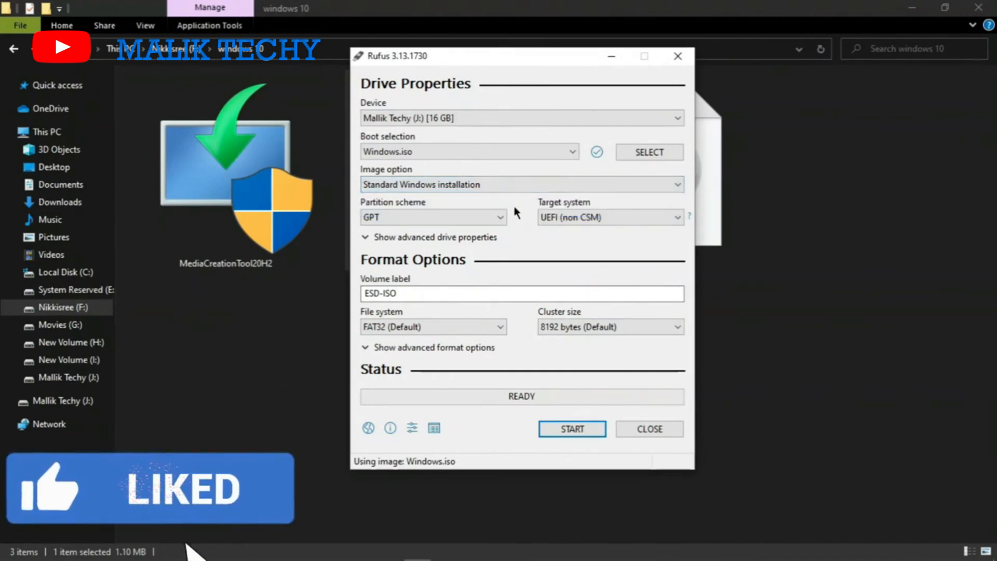
click(499, 217)
click(500, 217)
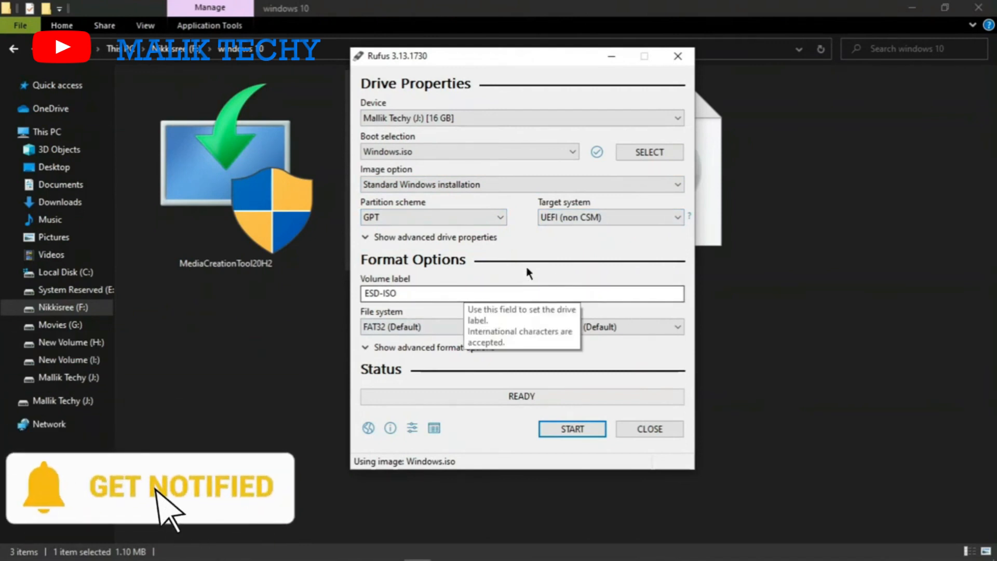
- Write the Windows image to the 16 GB USB drive (J:), accepting the erasure of its data, and close Rufus when finished
click(576, 430)
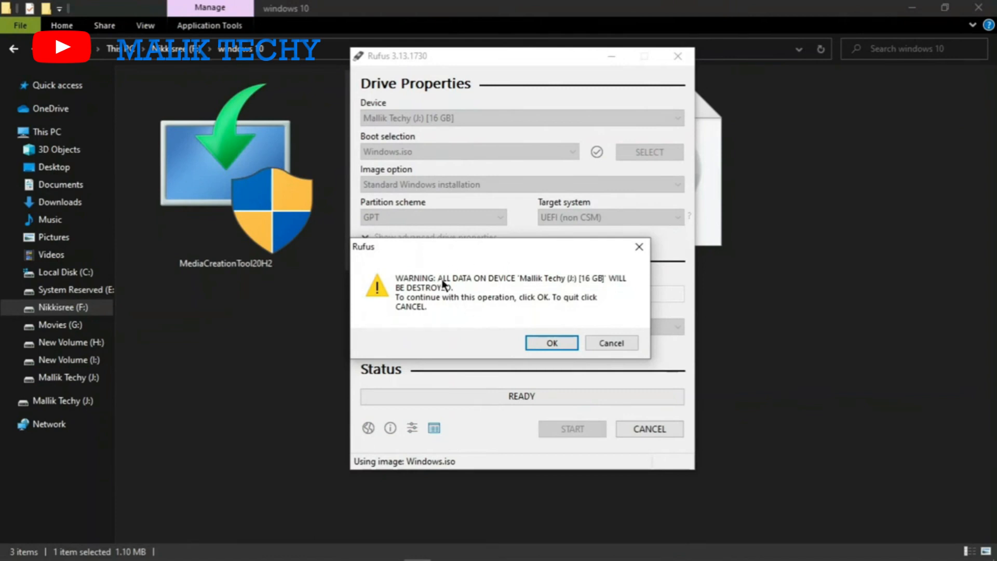
click(541, 345)
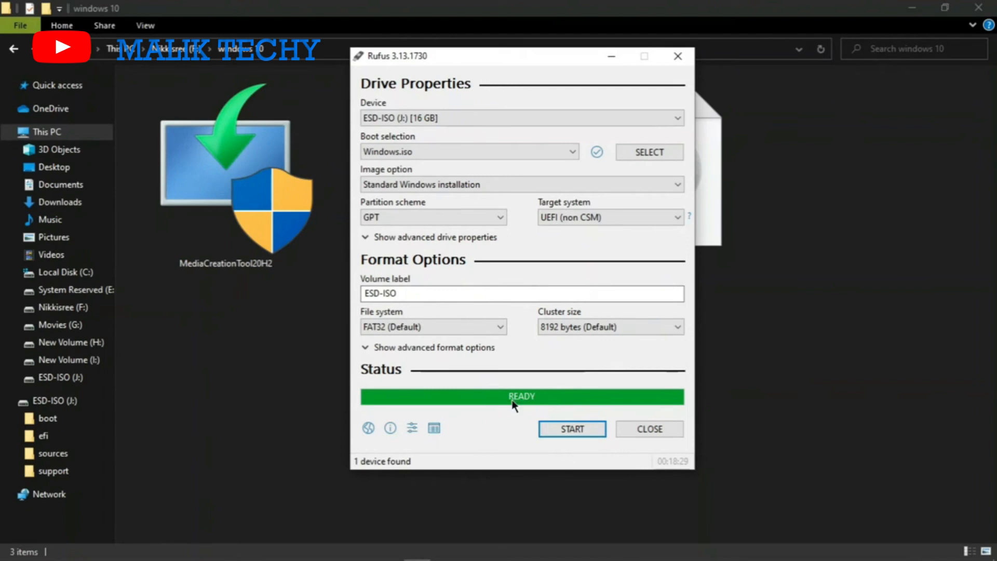
click(649, 429)
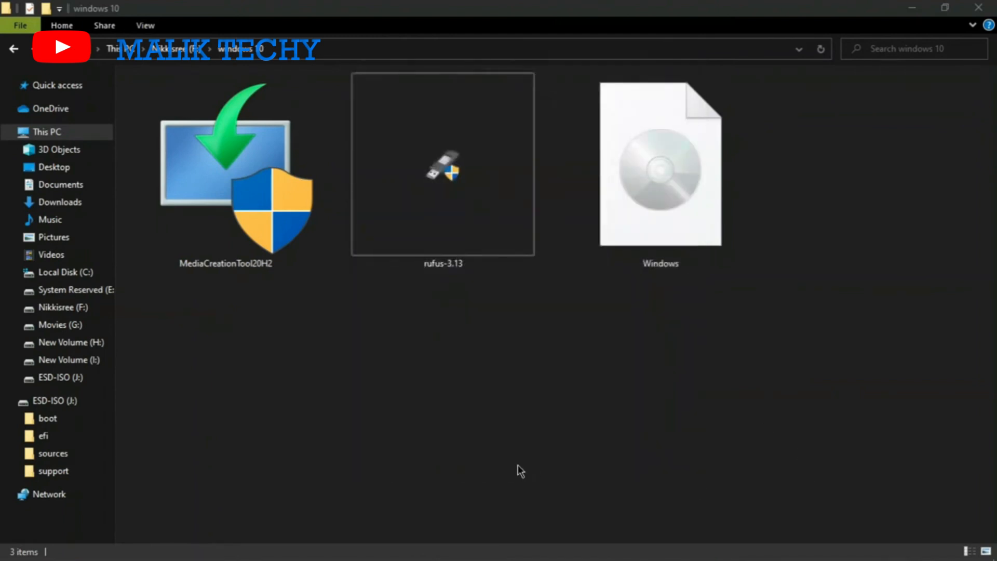
- Open the ESD-ISO (J:) drive in File Explorer and check the installation files written to it
click(53, 403)
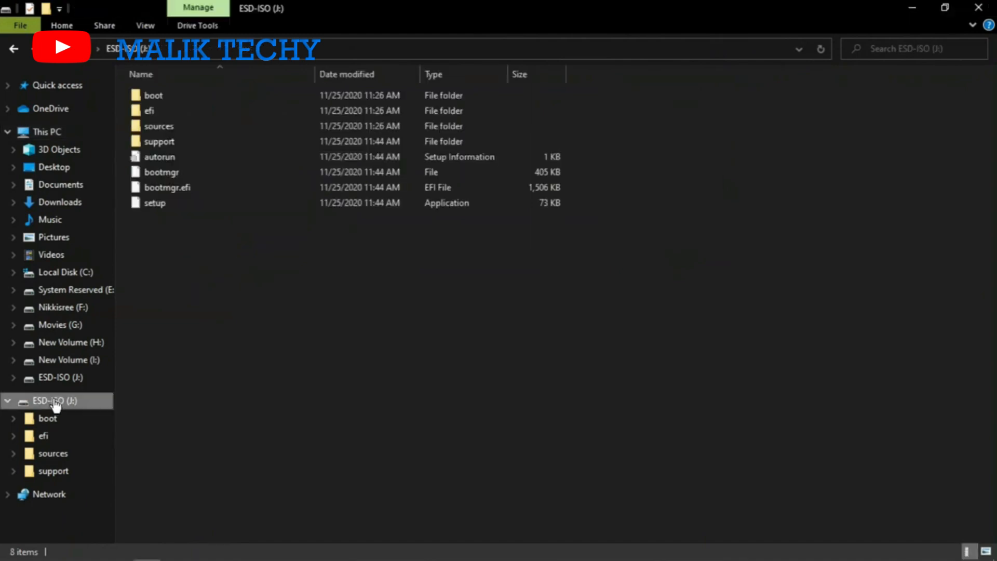
drag(285, 351, 222, 78)
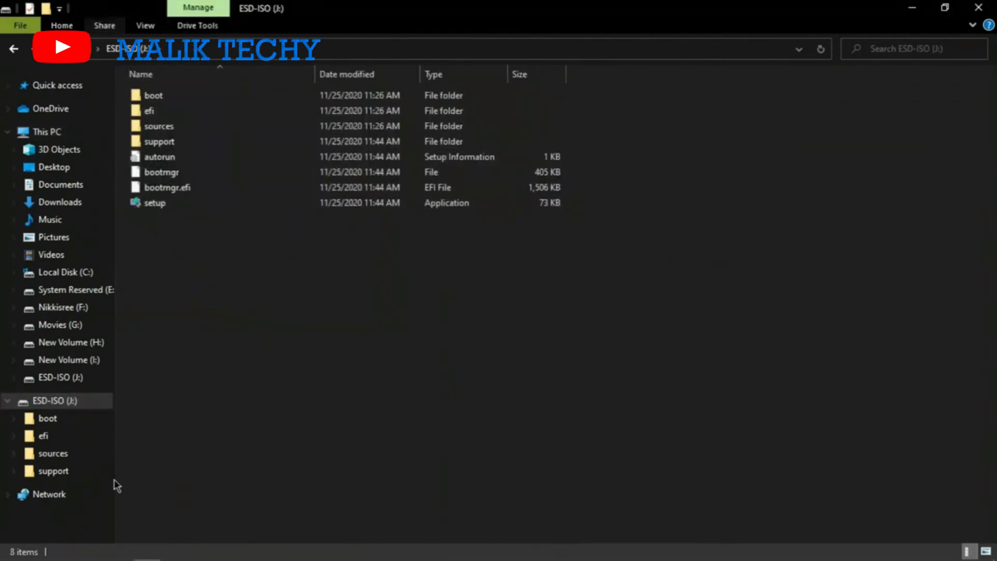